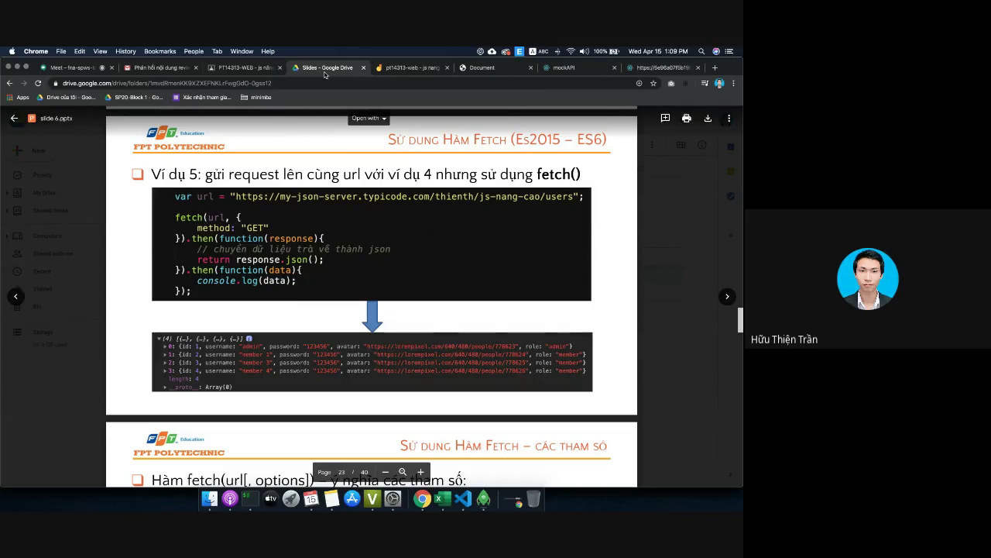
- Switch to the Google Meet call and check the list of participants, then close the list
left_click(70, 68)
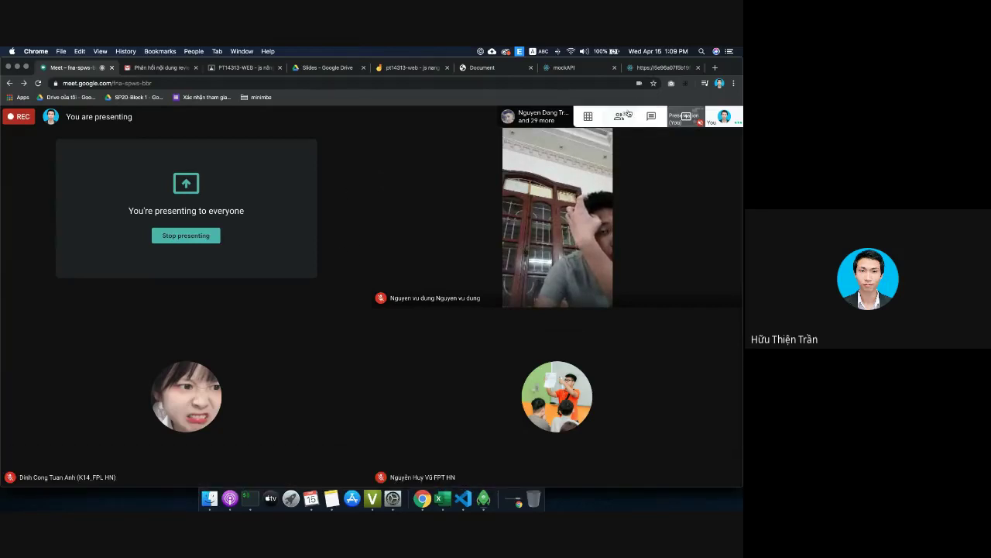
left_click(628, 112)
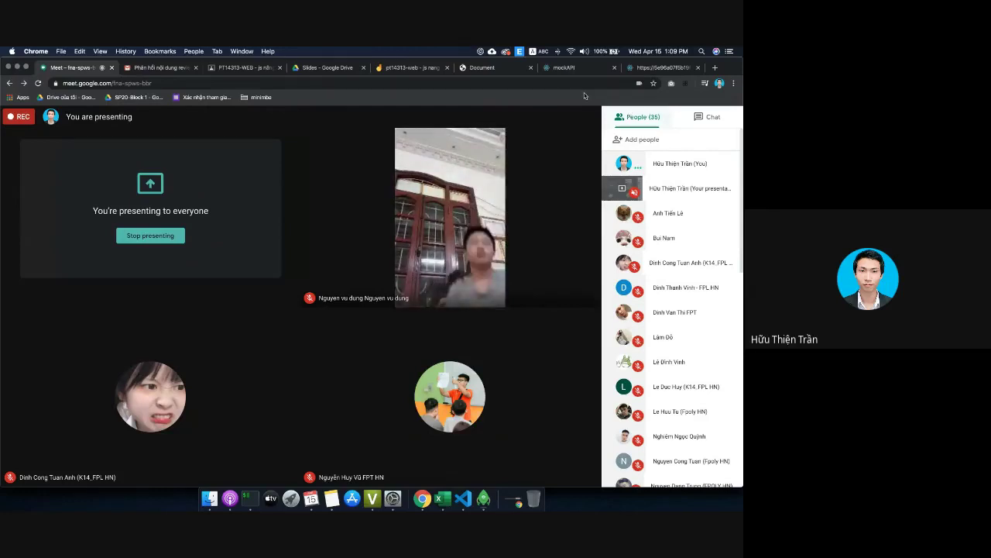
left_click(347, 141)
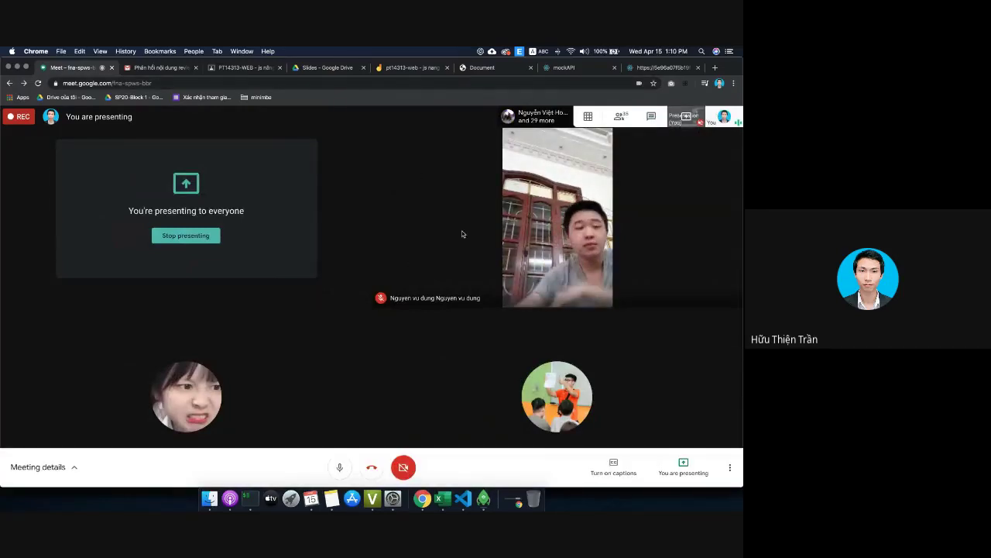
- Open the hotels resource of the js-nang-cao project in mockAPI for editing and review its schema
left_click(563, 67)
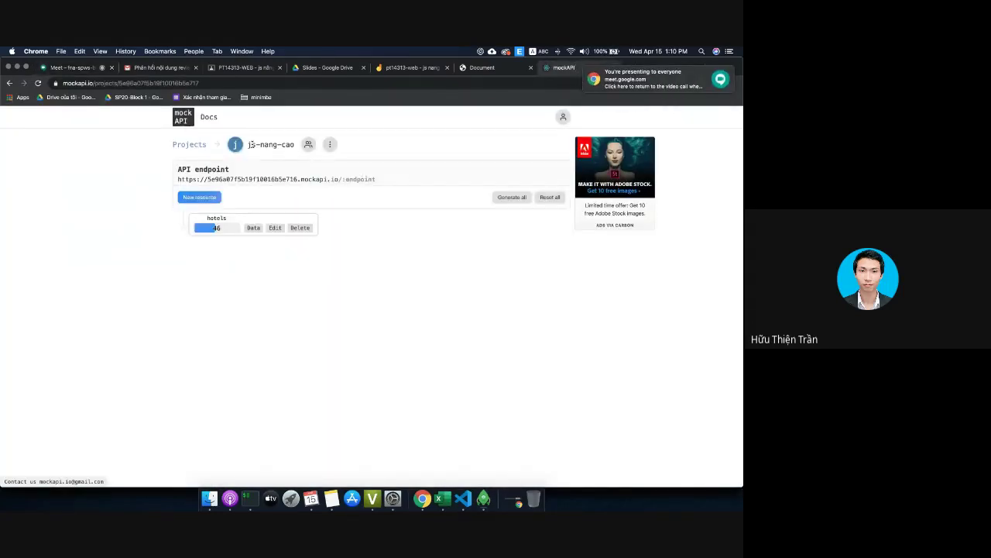
left_click_drag(247, 144, 295, 145)
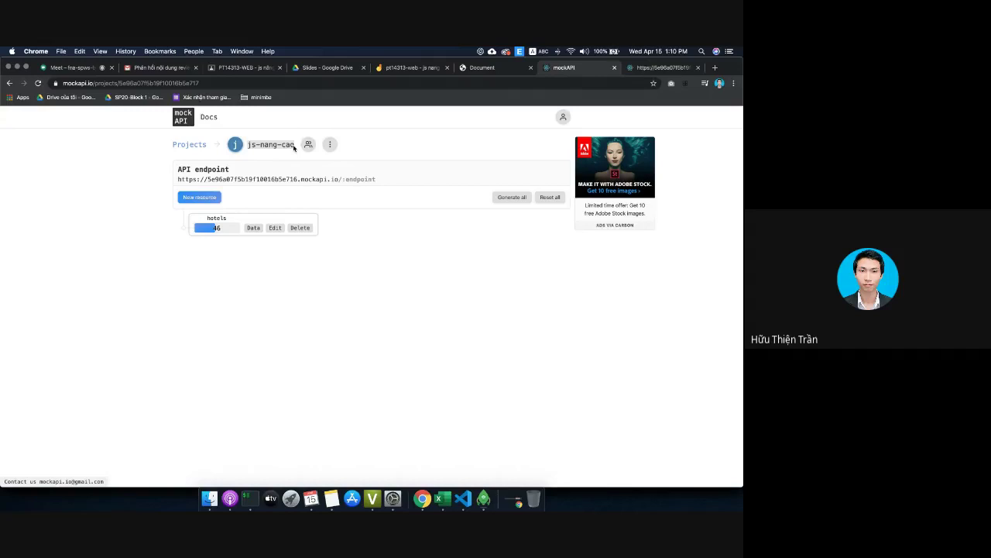
left_click(276, 228)
scroll(344, 262, "down", 5)
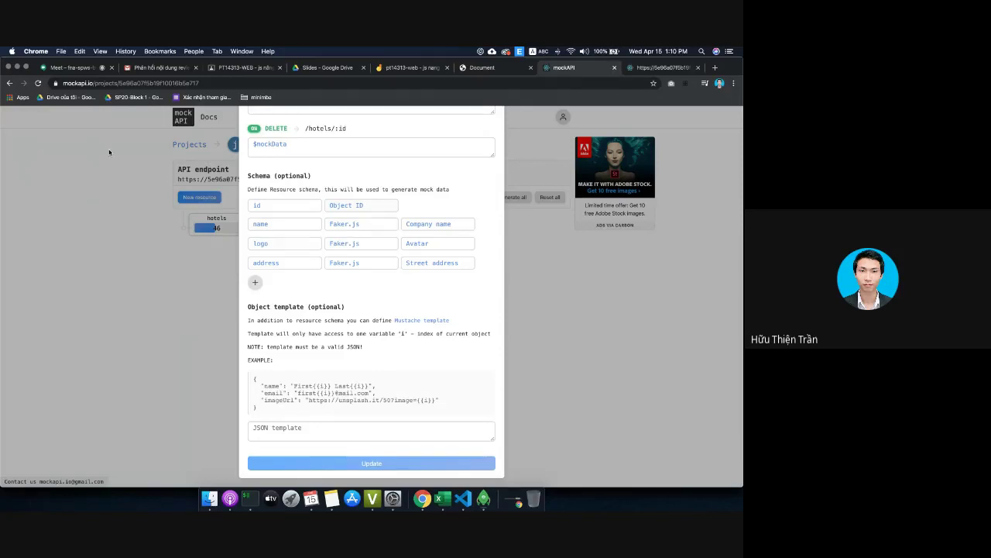
left_click(77, 68)
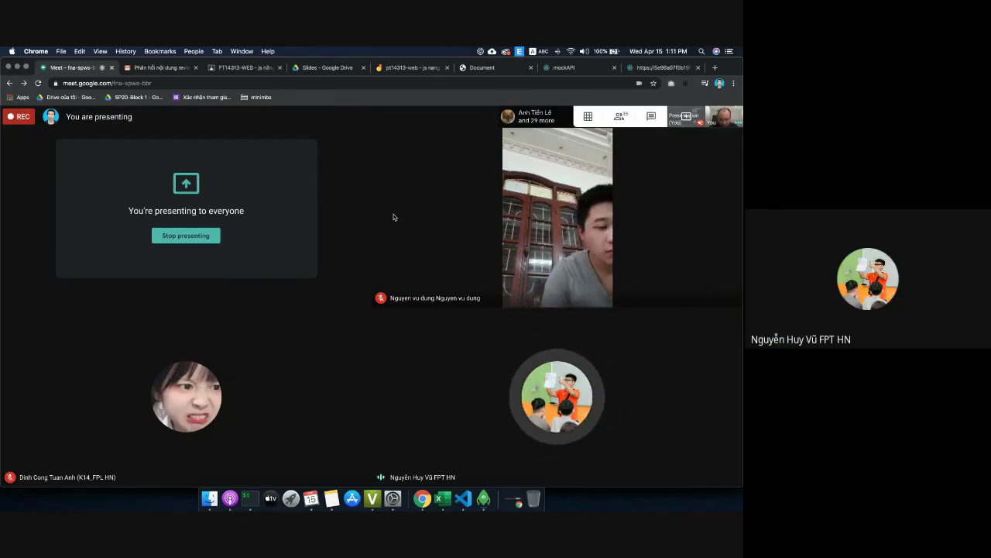
left_click(569, 70)
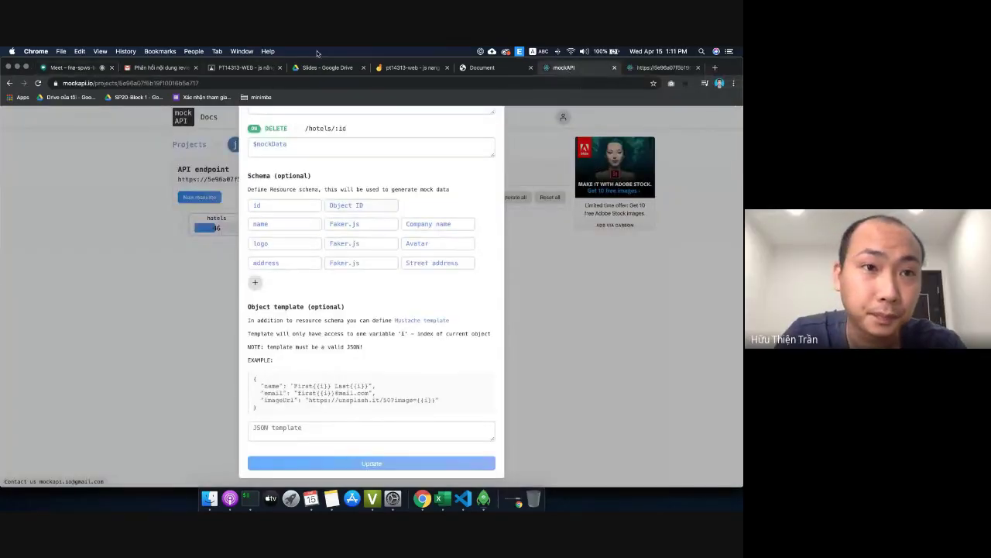
- Return to the Google Meet call and send the chat message "taoj project trong mockapi.io"
left_click(67, 68)
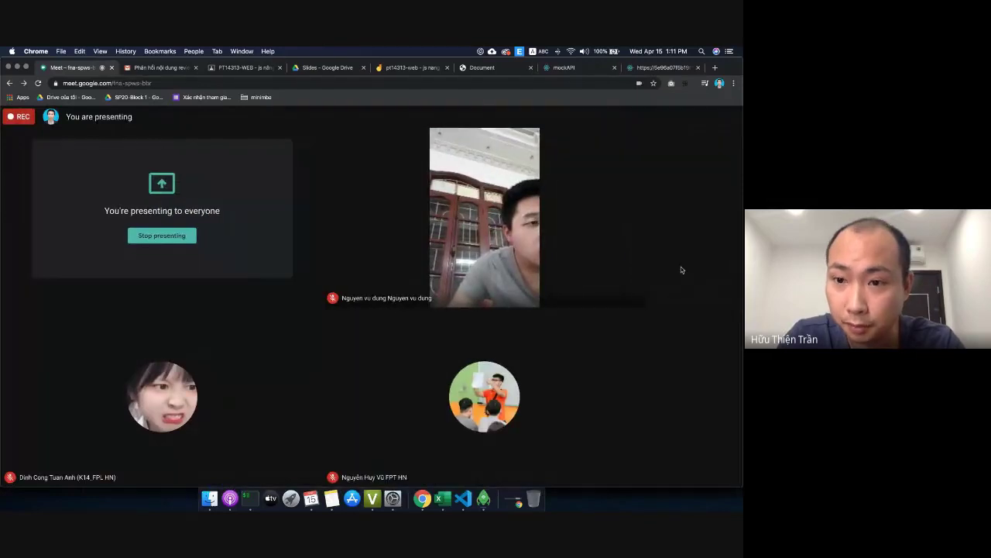
left_click(653, 115)
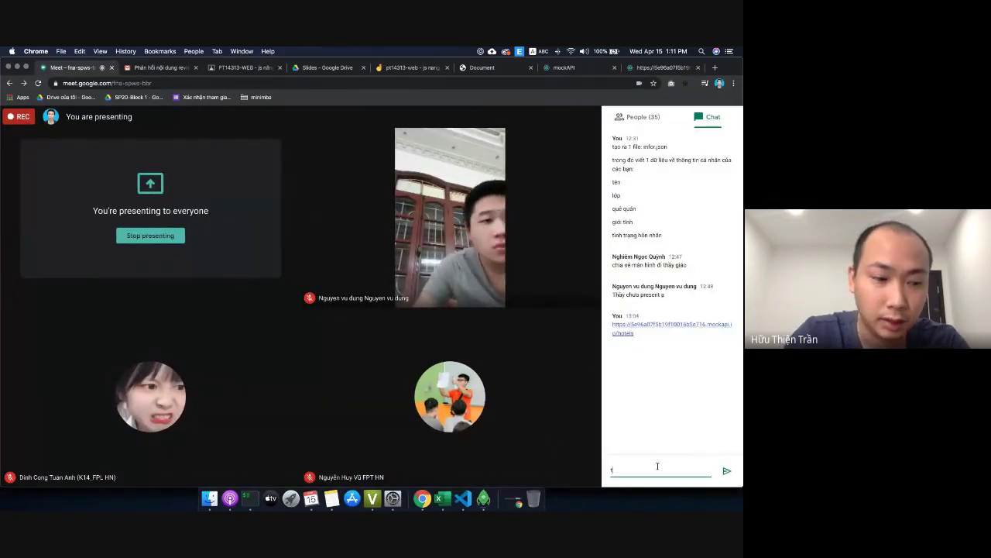
type("ta")
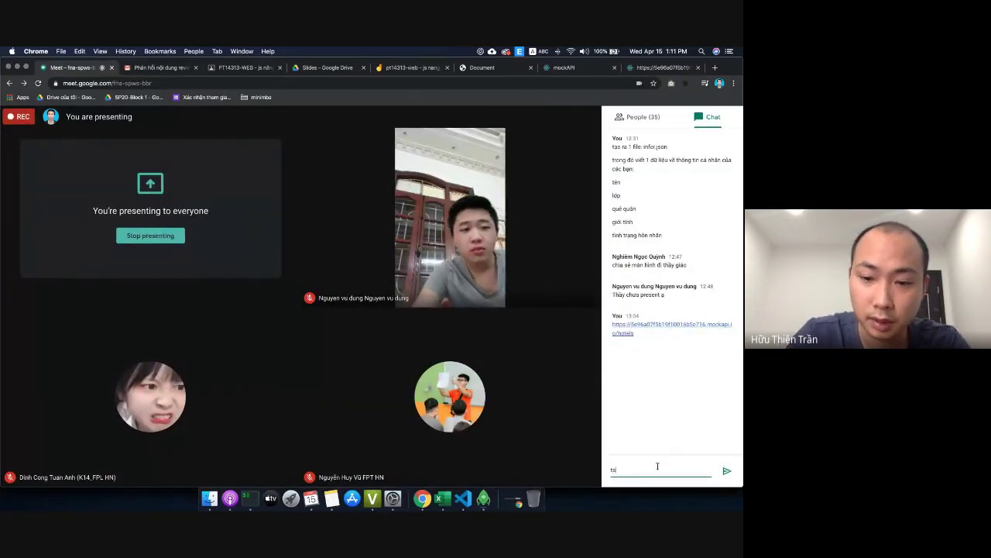
type("oj pro")
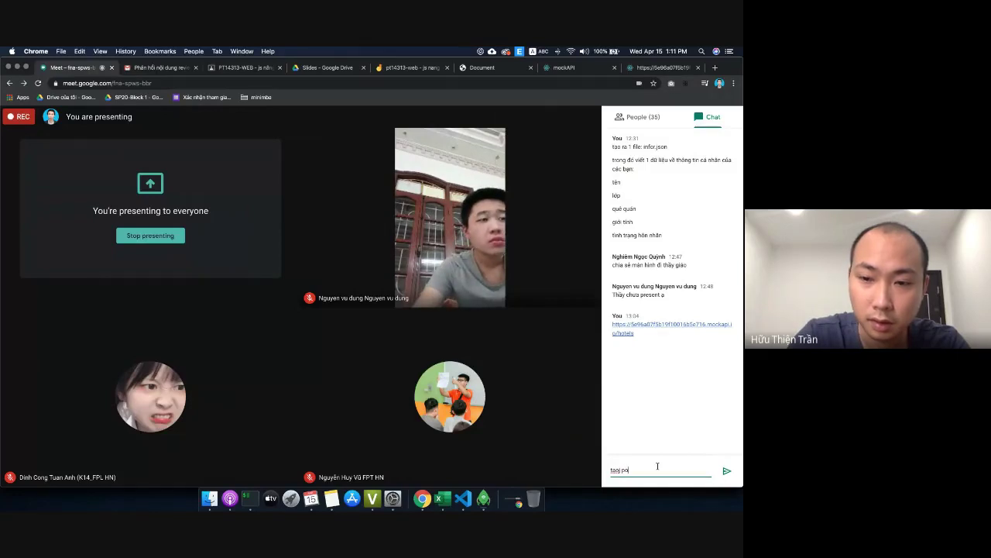
type("ject trong")
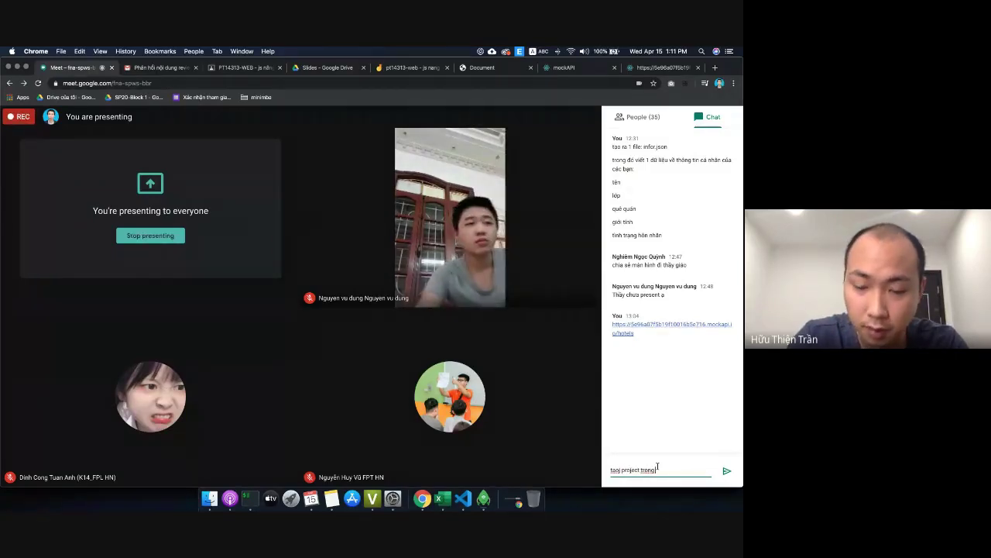
type(" mock")
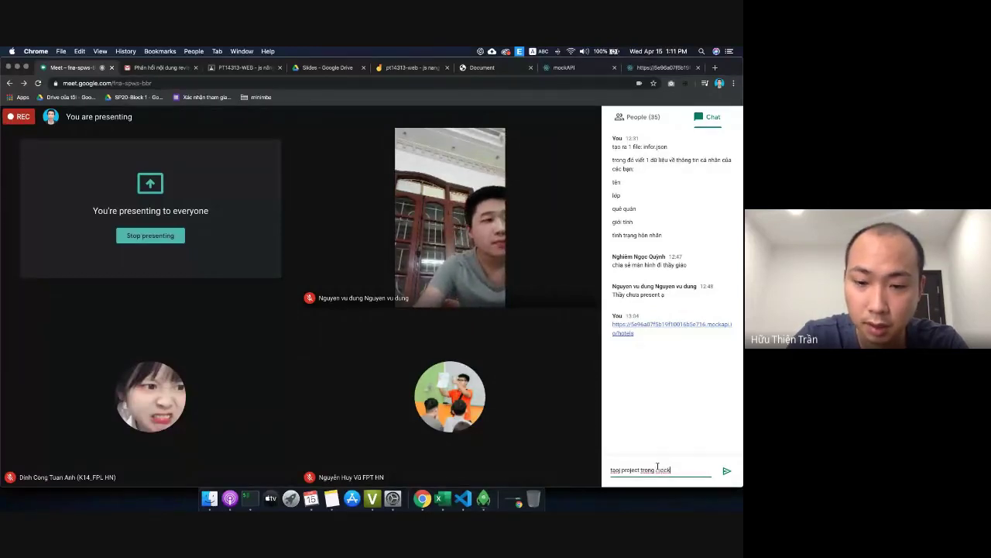
type("ap")
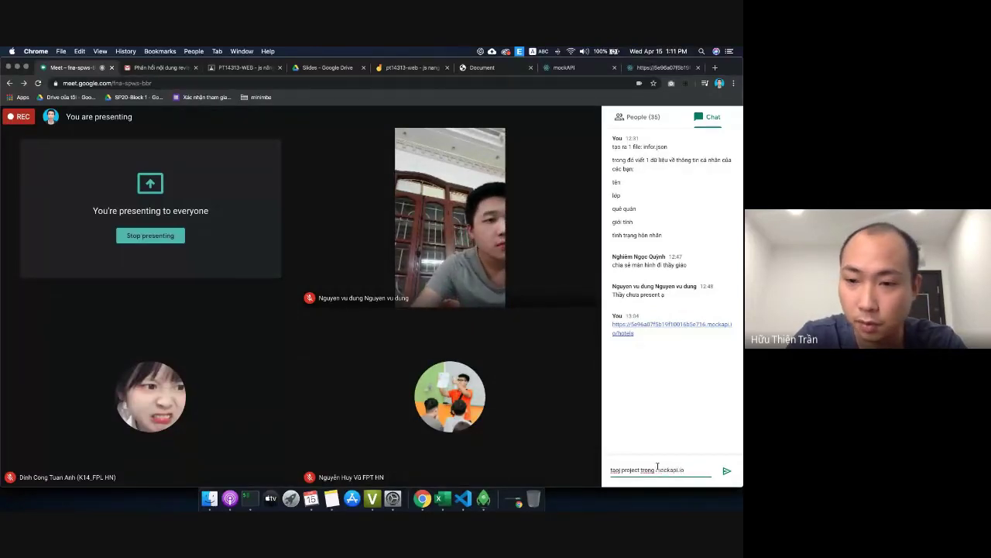
type("i.io")
key("Return")
- Send the chat message "tao resources hotel như trên video"
type("tao")
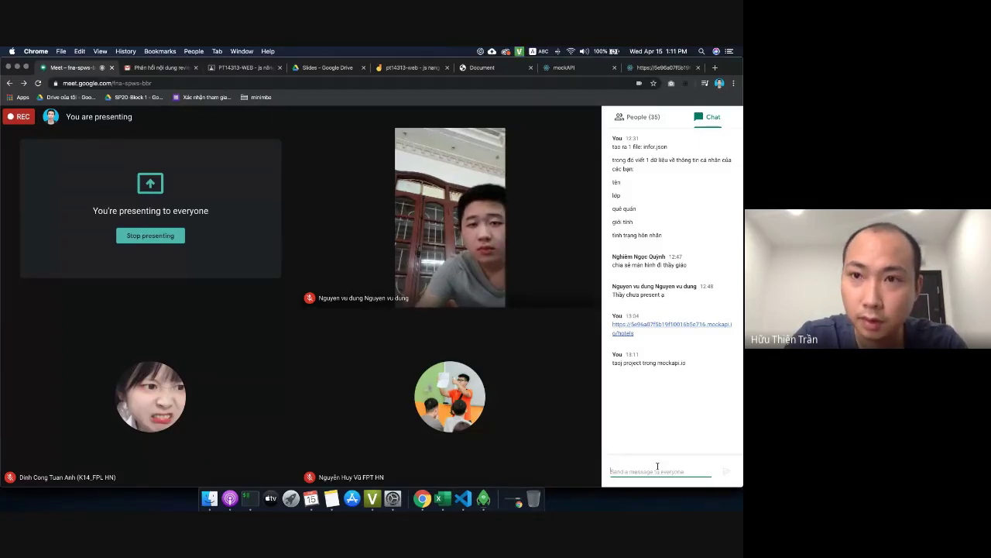
type(" ra")
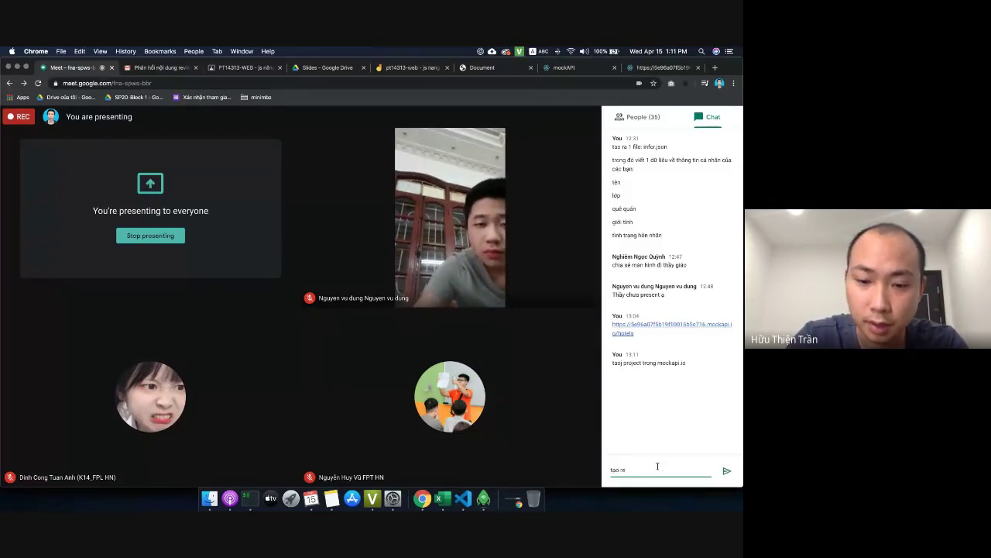
type("source")
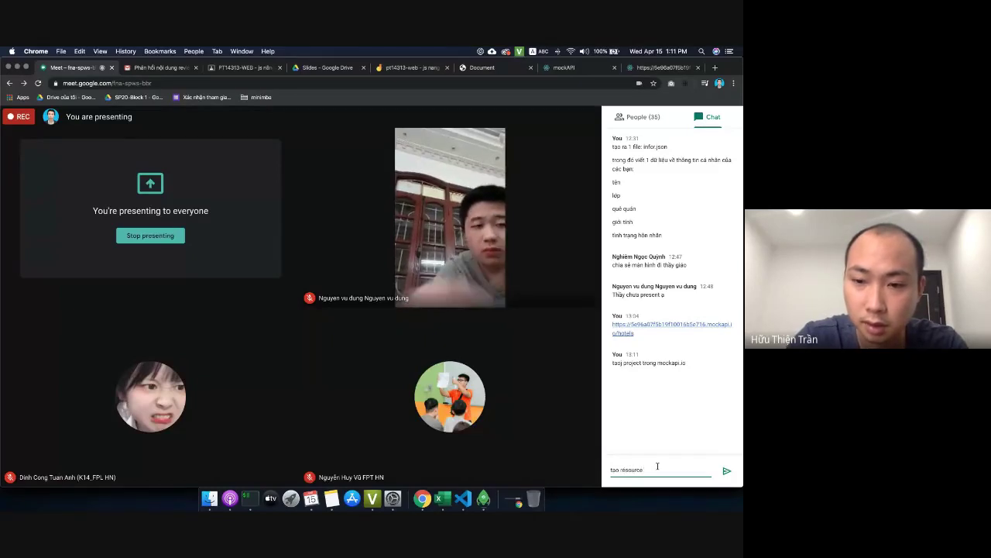
type("s hotel như")
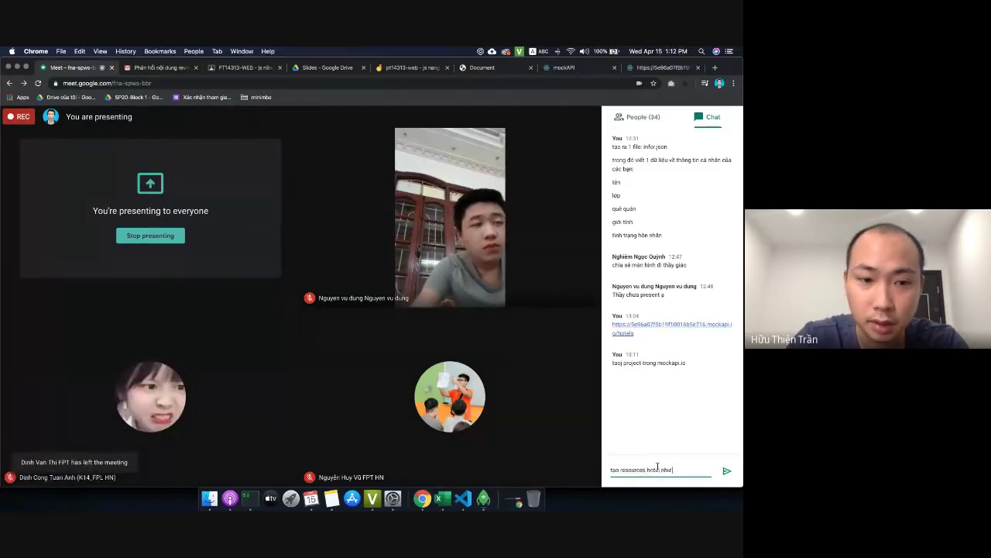
type(" trên video")
key("Return")
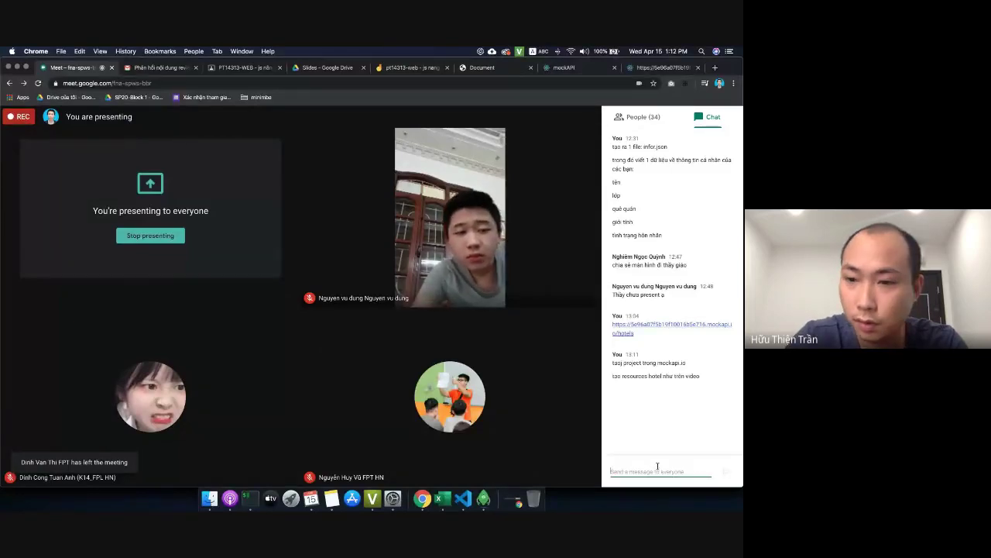
- Send the chat message "sau đó sử dụng fetch để lấy dữ liệu từ mockapi về"
type("sau đó")
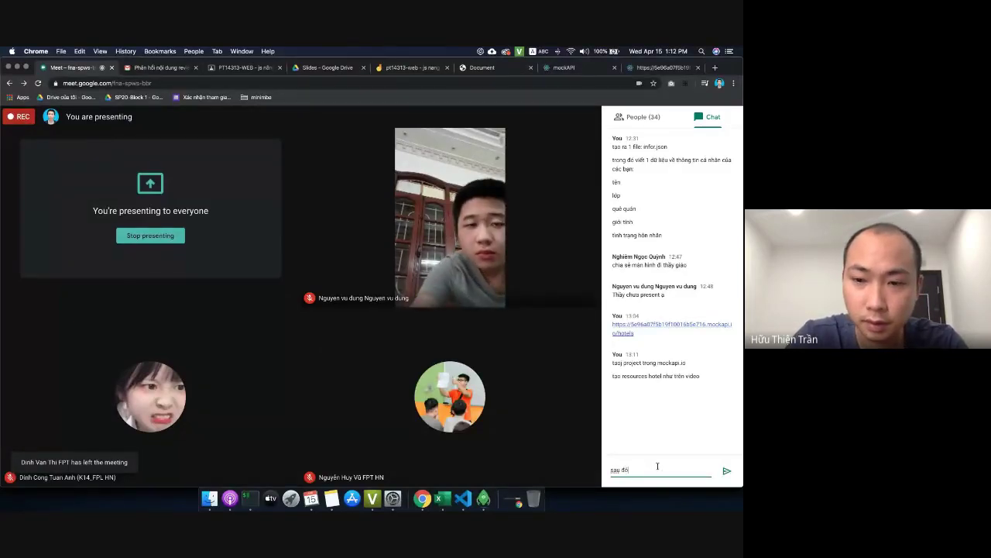
type(" sử dụng mock")
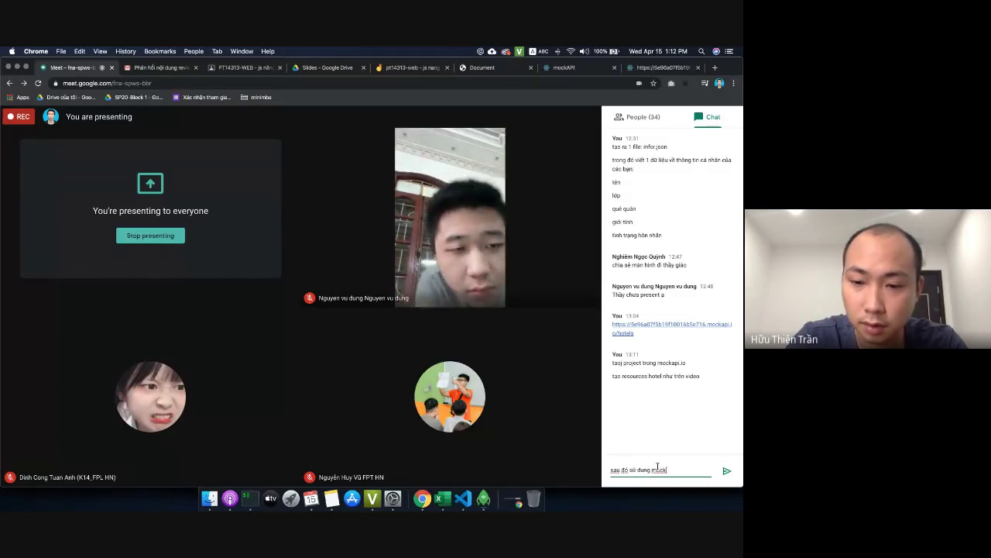
key("BackSpace")
key("BackSpace")
key("BackSpace")
type("fetch")
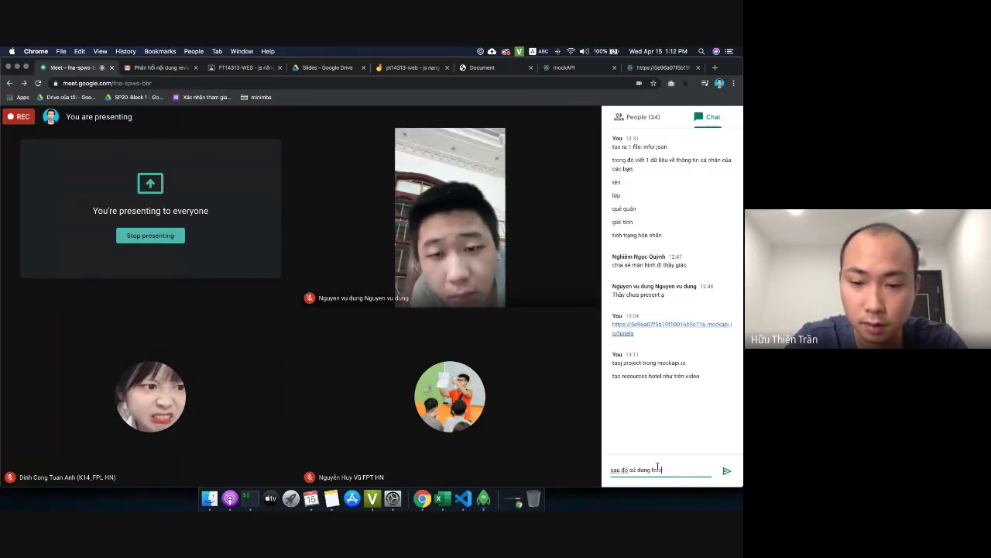
type(" để lấy")
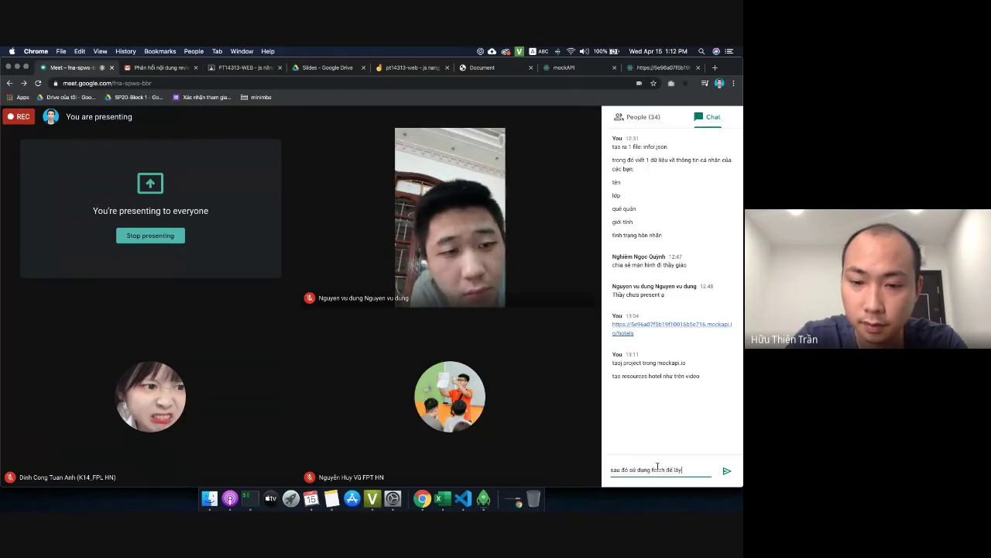
type(" dữ liệu tu")
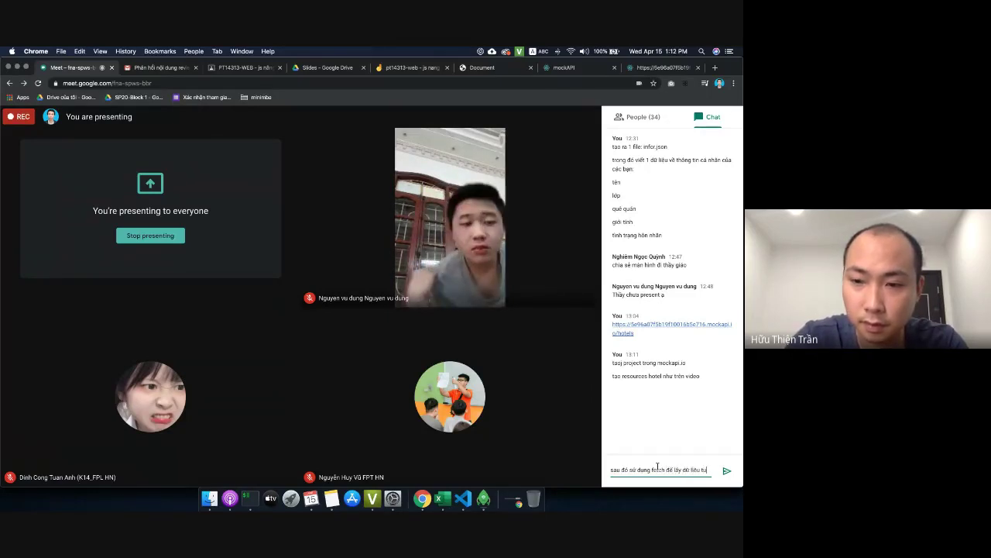
key("BackSpace")
type("ừ mockapi")
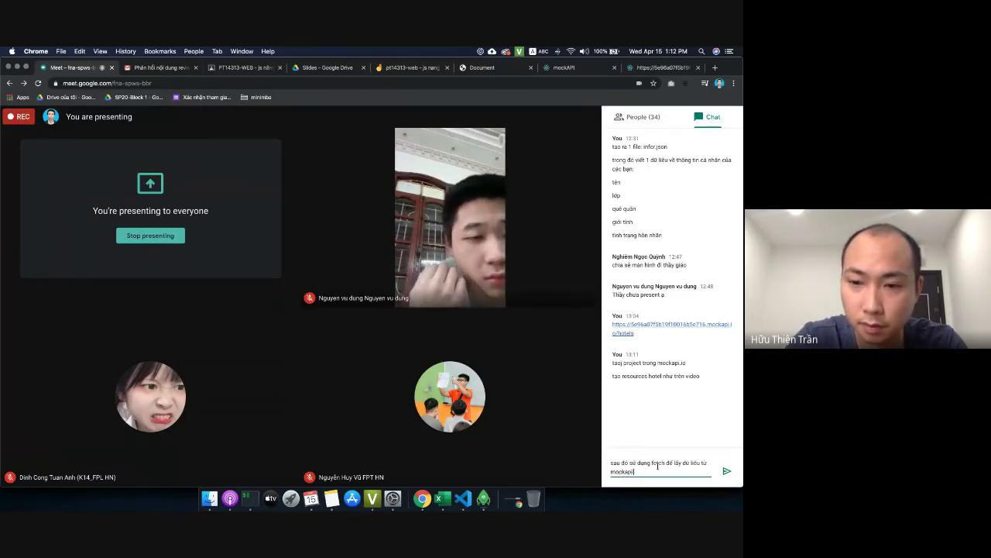
type(" về")
key("Return")
- Send two more chat messages, "hiển thị thành table" and "trên html"
type("hiển thị")
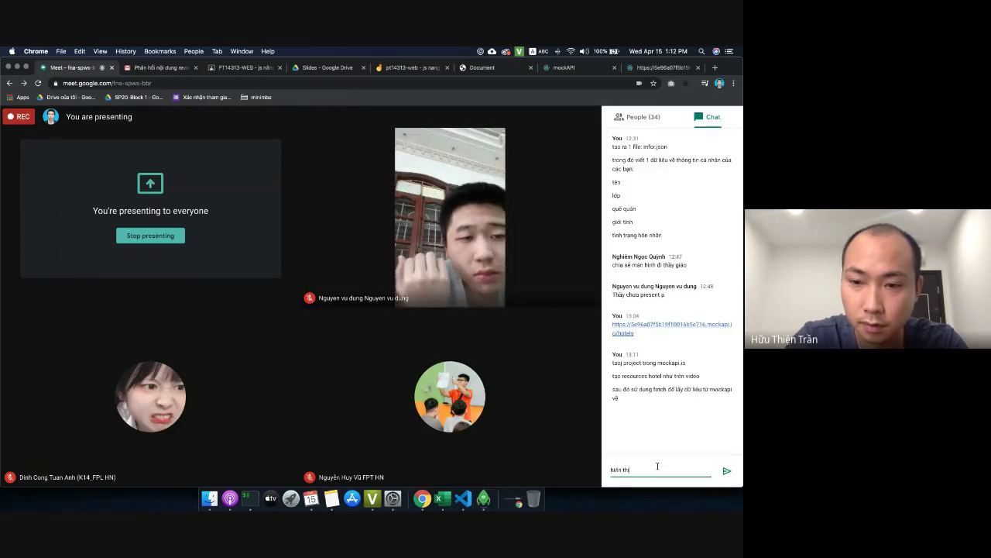
type(" thành tab")
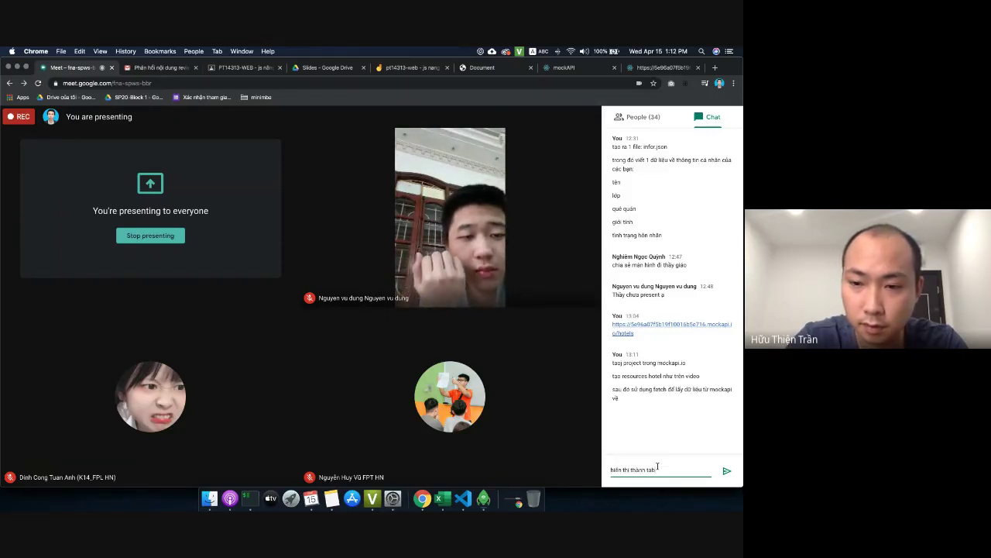
type("le")
key("Return")
type("trên html")
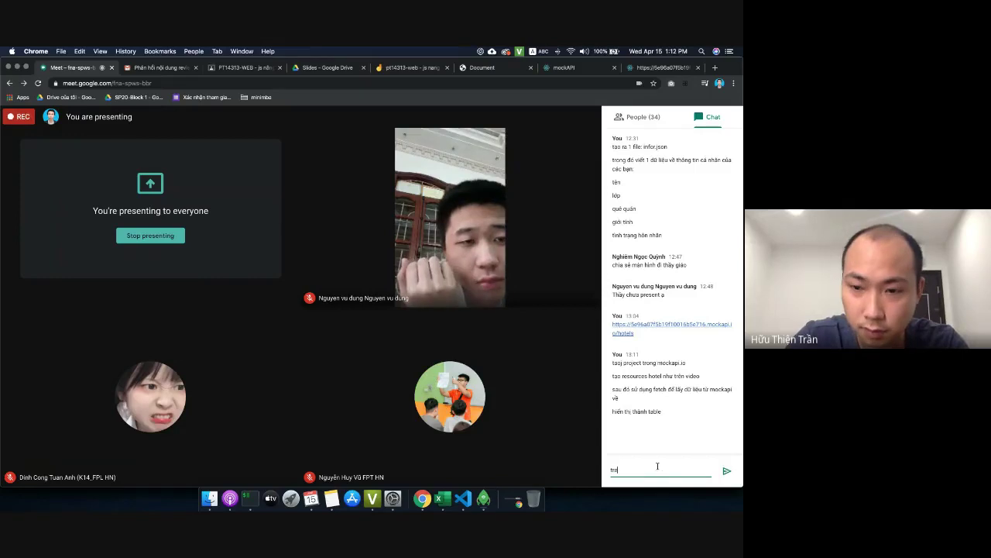
key("Return")
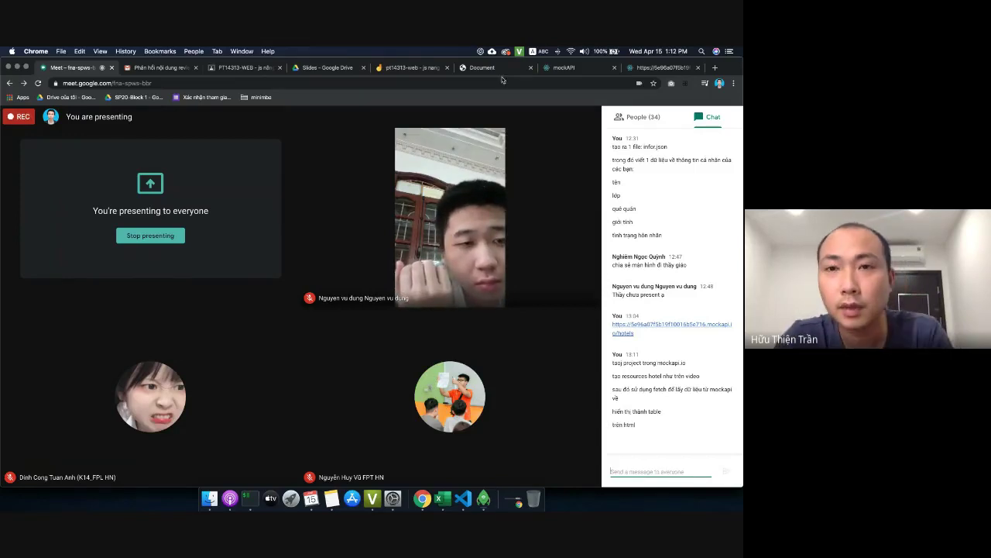
- Switch to the mockAPI page and show the schema fields of the hotels resource
left_click(562, 68)
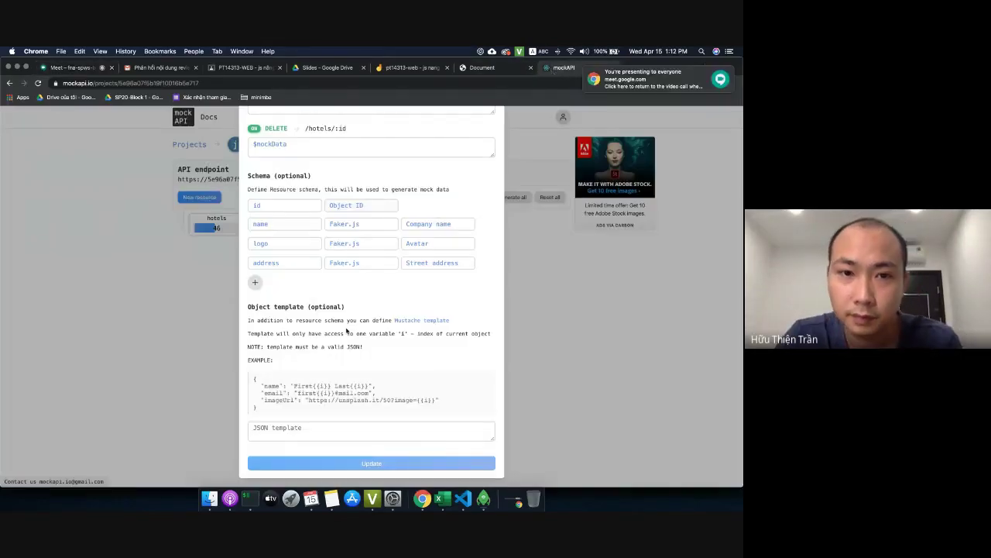
scroll(348, 314, "up", 1)
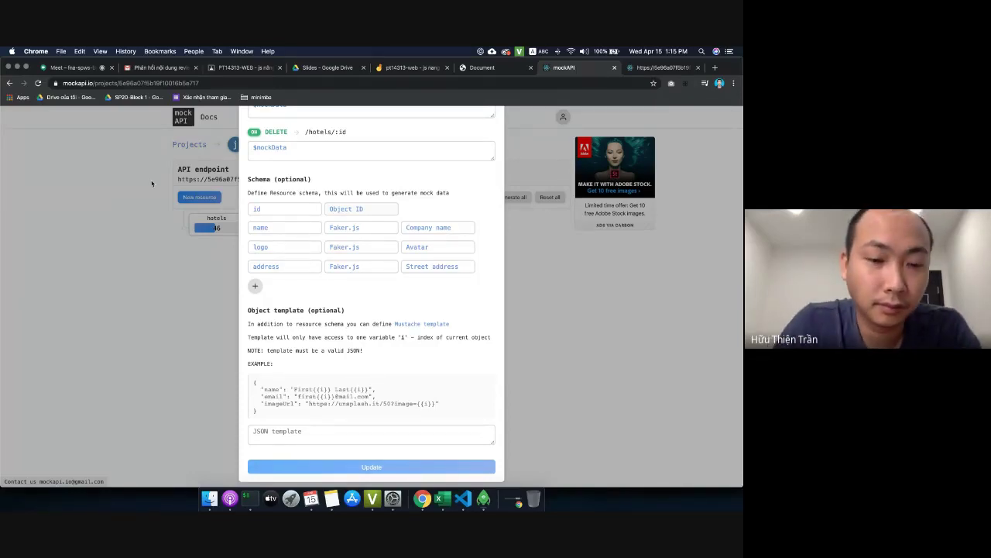
- Return to the Google Meet call and switch to the empty hotel.html file in Sublime Text
left_click(72, 68)
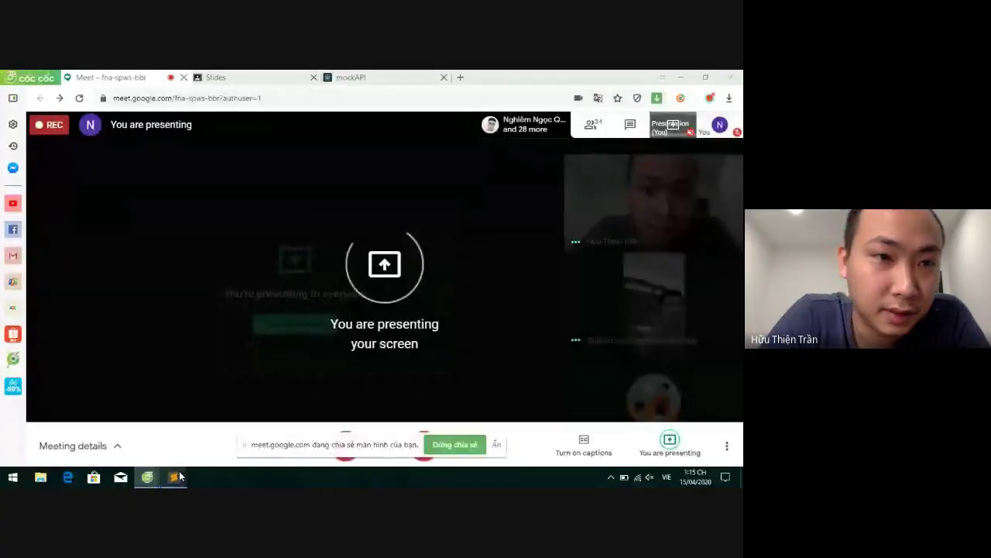
mouse_move(179, 475)
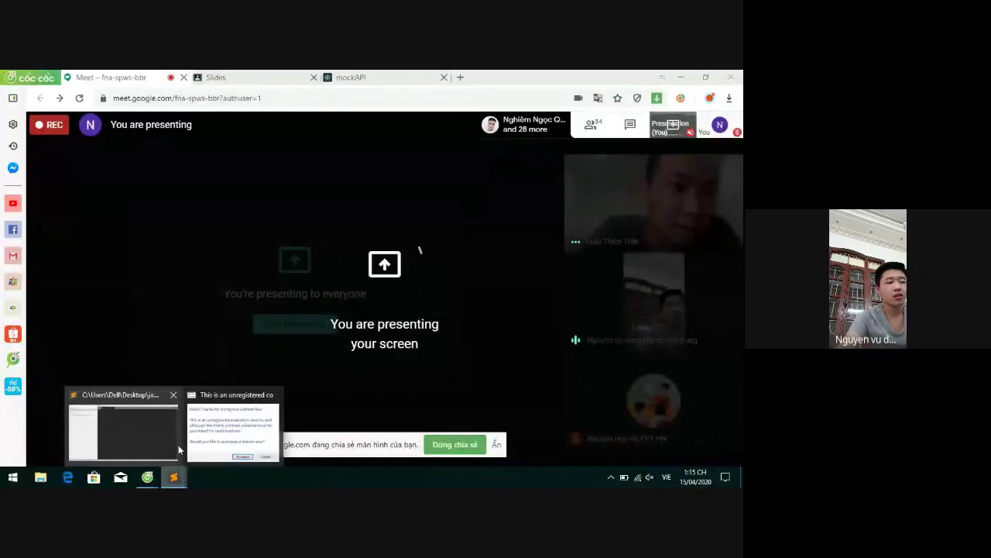
left_click(174, 443)
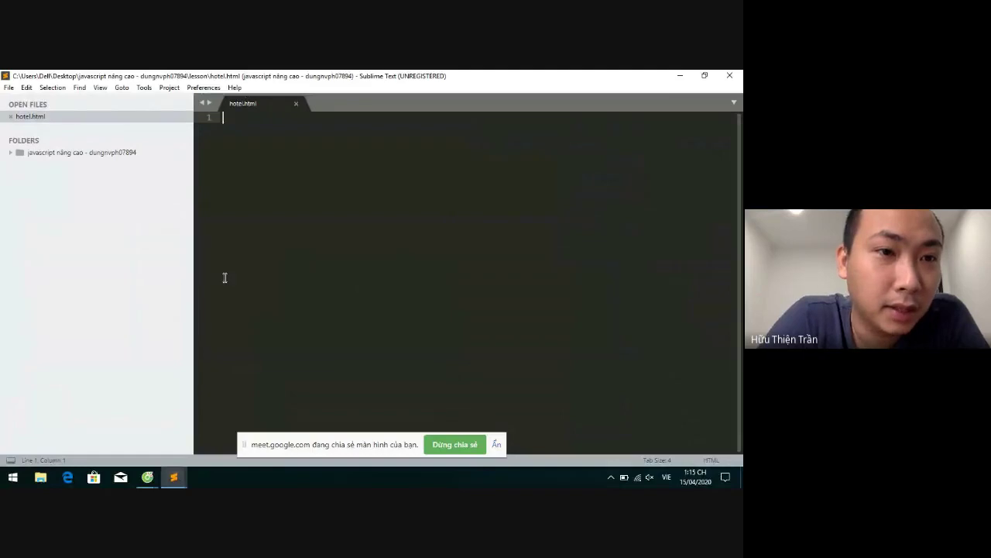
- Dismiss the licence purchase reminder and insert an empty script block in hotel.html
mouse_move(174, 477)
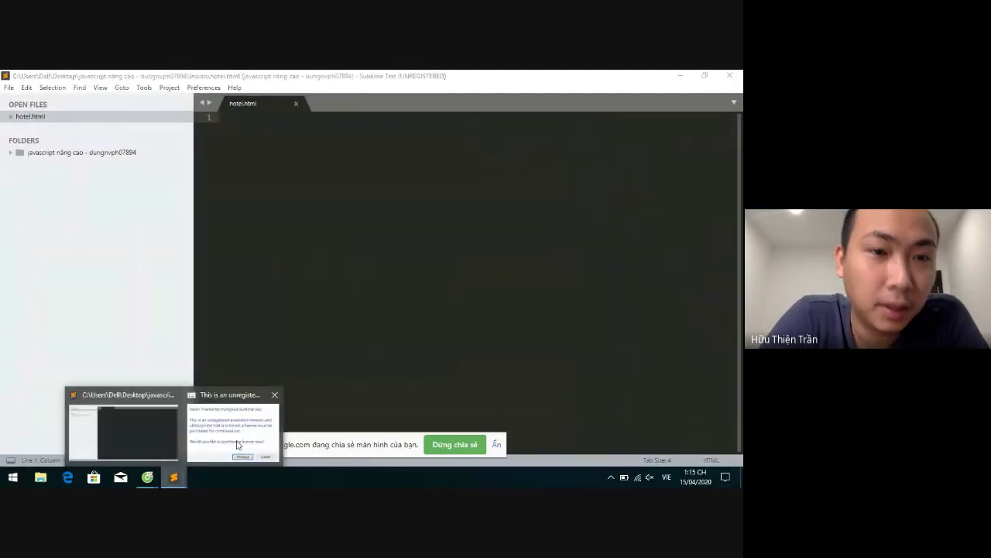
mouse_move(232, 426)
left_click(274, 397)
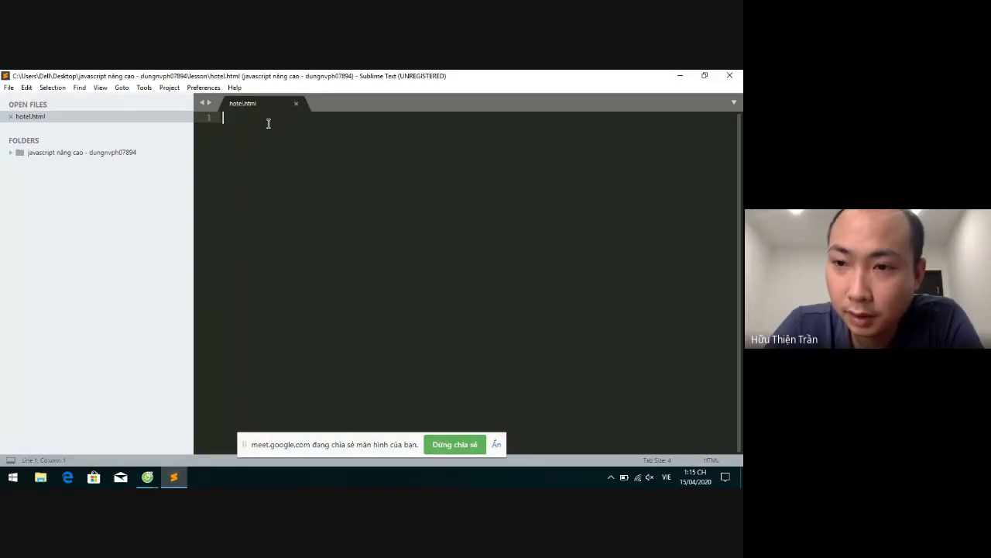
type("script")
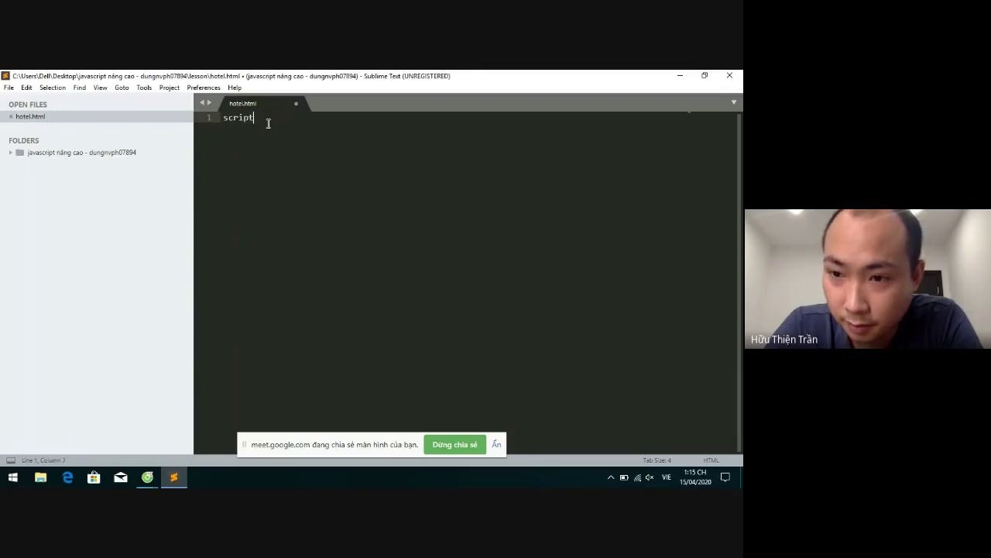
key("Tab")
key("Return")
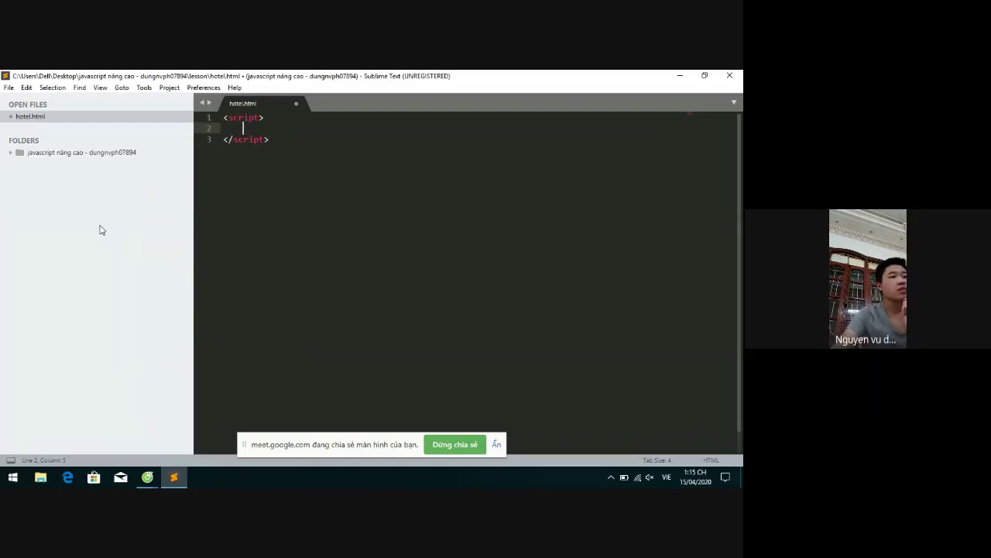
type("r url =")
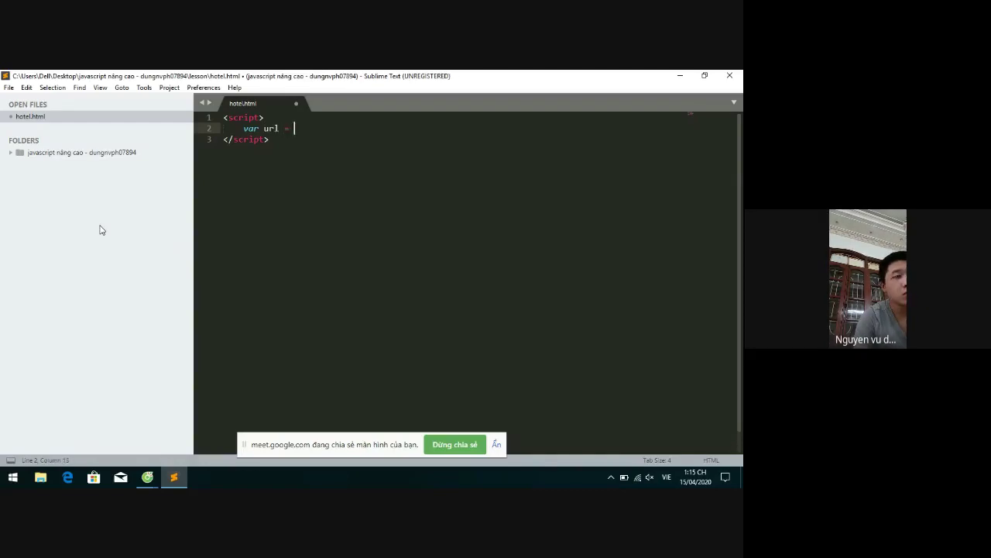
type(" \"")
type("https://5e96a57c5b19f10016b5e83a.mockapi.io/hotel")
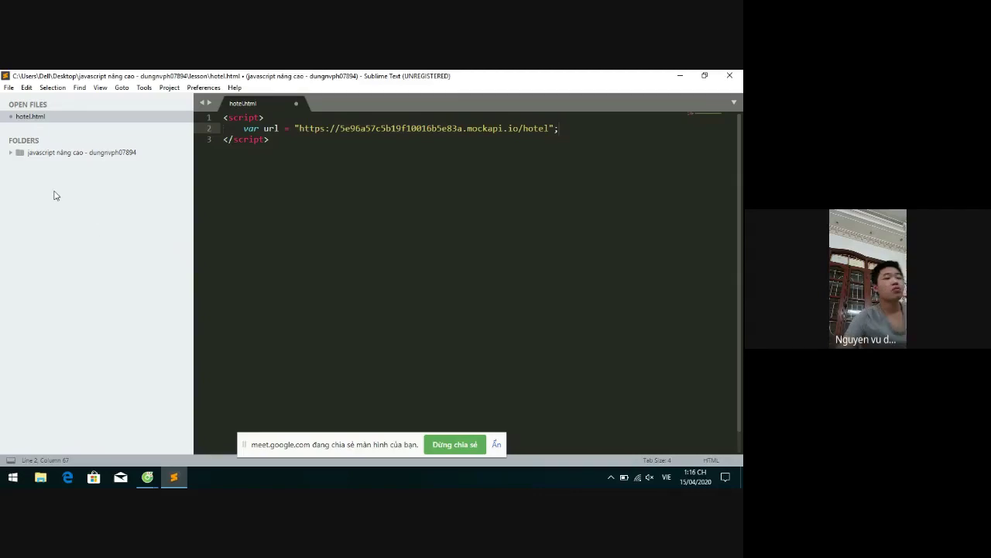
- Open fe.html from the lesson folder to consult its fetch code, and collapse the project folder tree
left_click(11, 155)
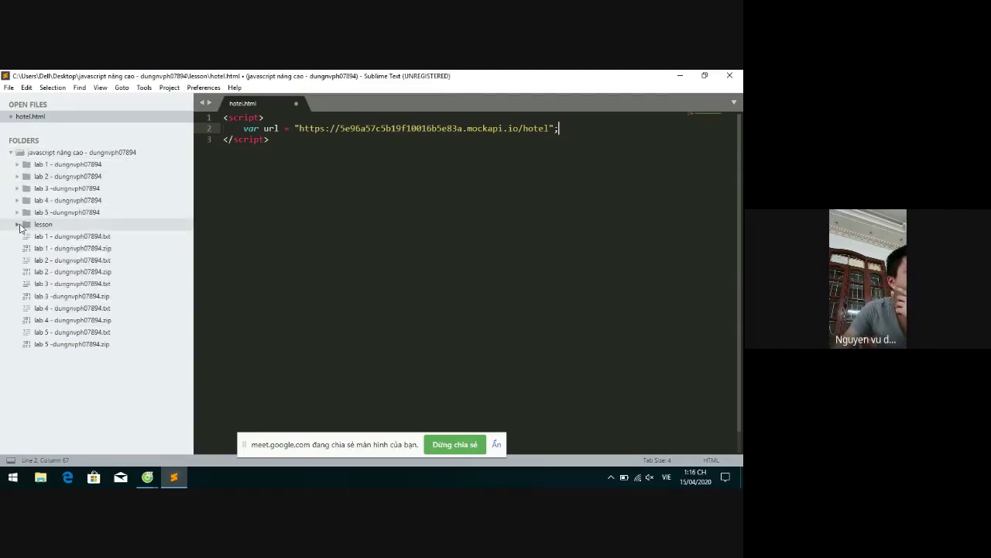
left_click(17, 224)
left_click(51, 284)
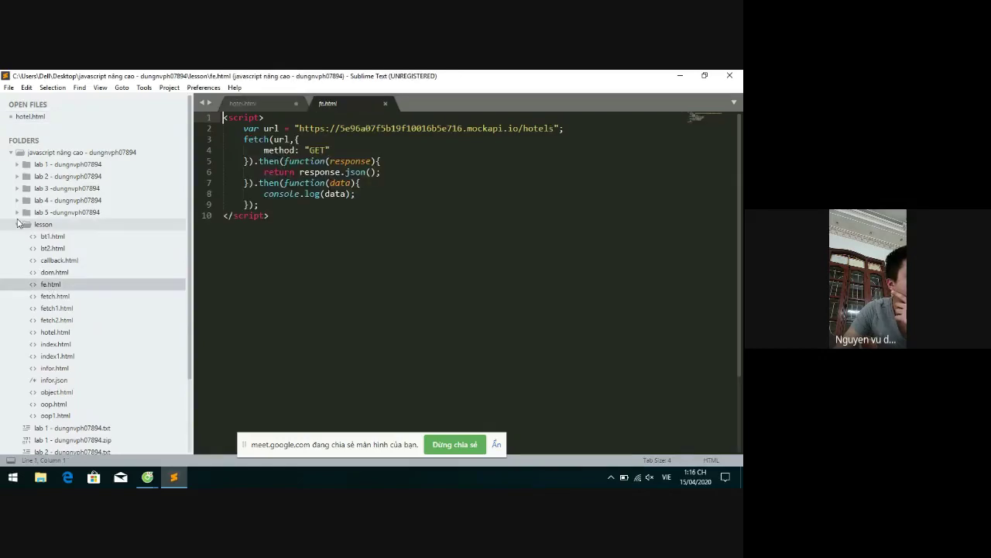
left_click(76, 224)
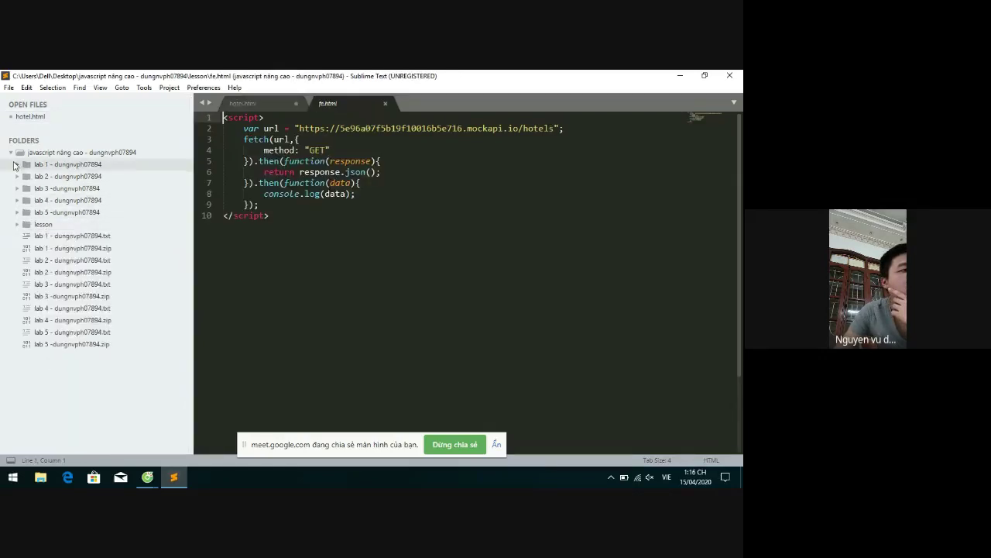
left_click(9, 154)
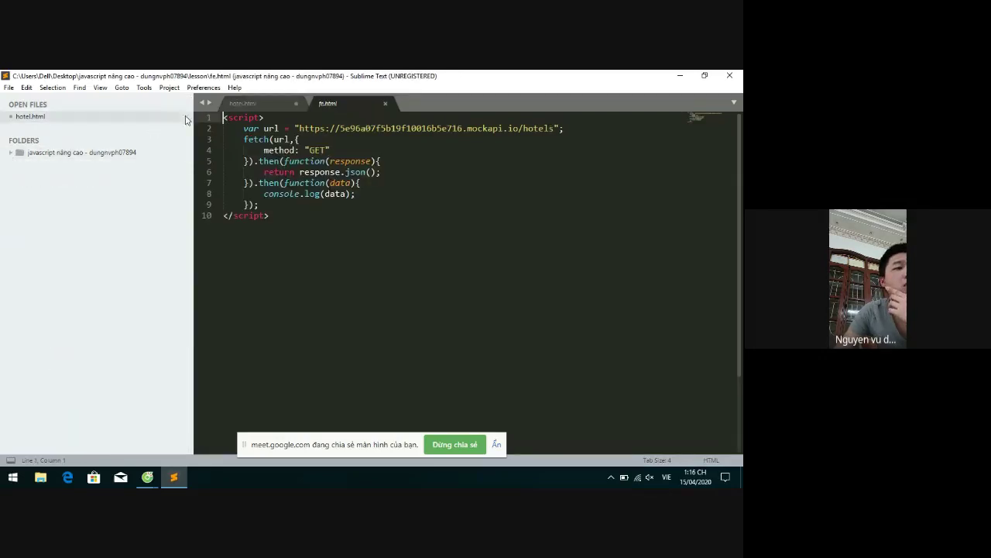
- In hotel.html, start a fetch call below the url declaration with url and an empty options object, checking fe.html for the syntax
left_click(246, 102)
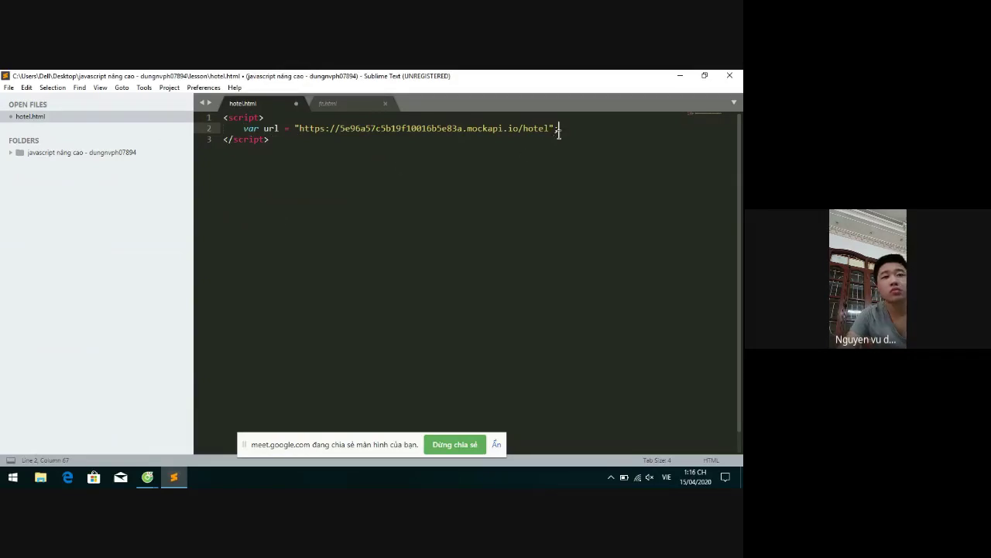
key("Return")
type("fetch(")
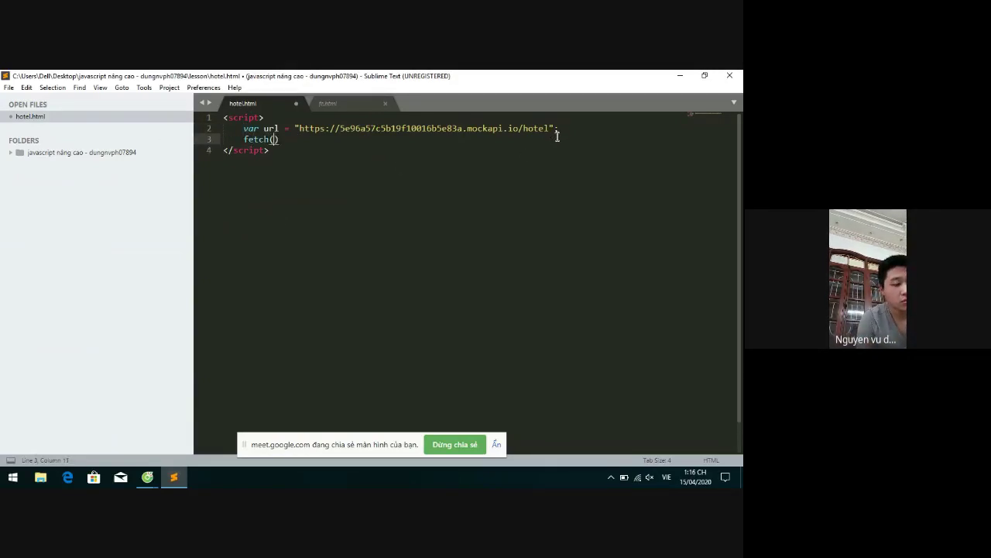
type("url")
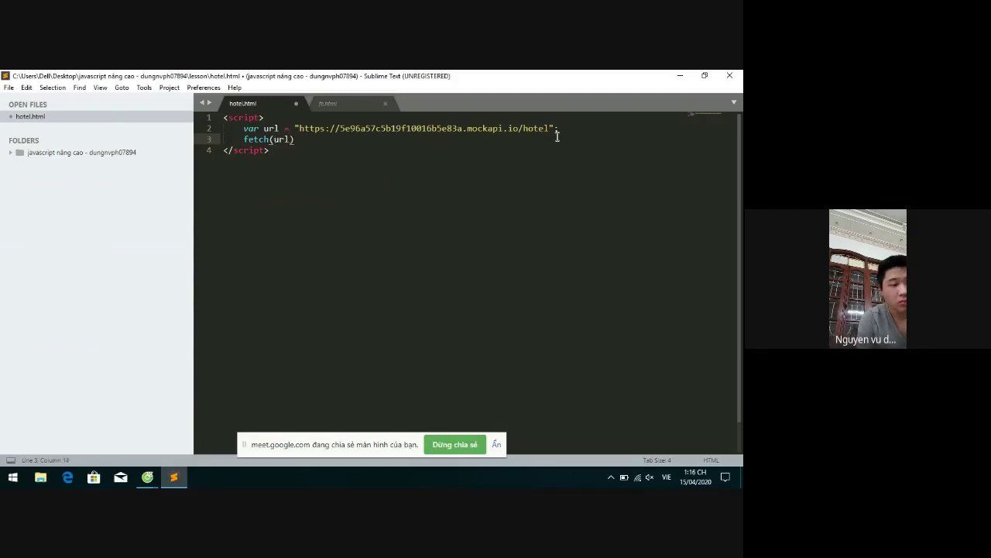
type(",")
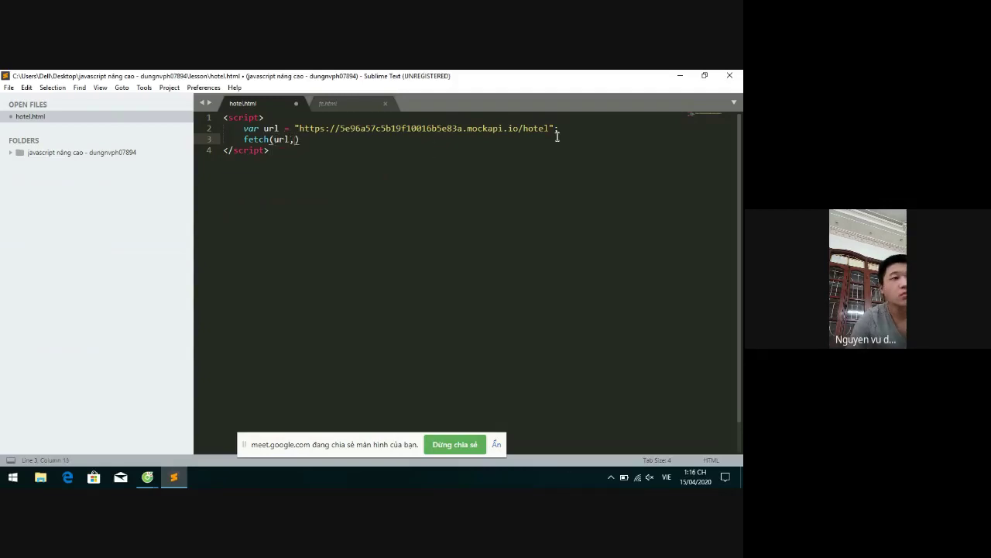
left_click(361, 103)
left_click(267, 106)
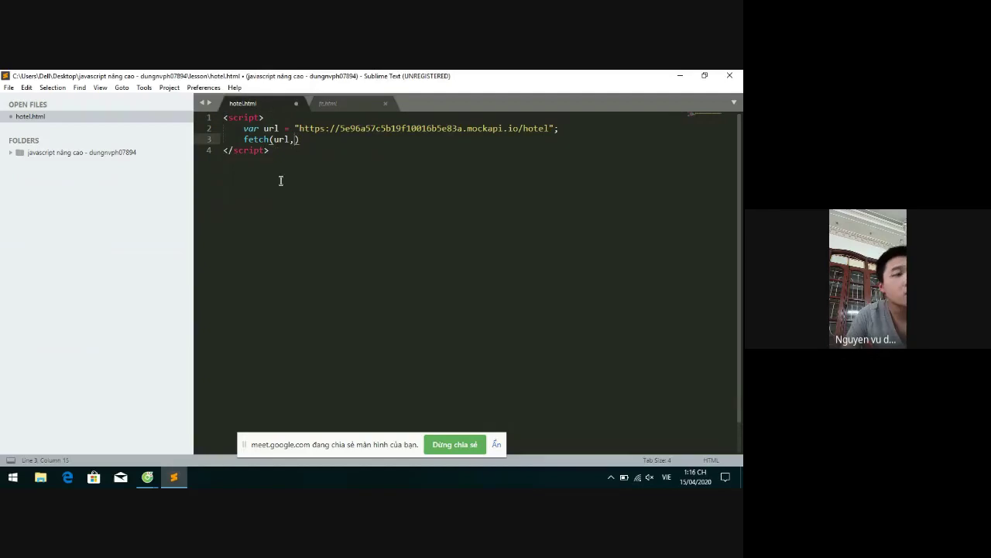
type("{")
key("Return")
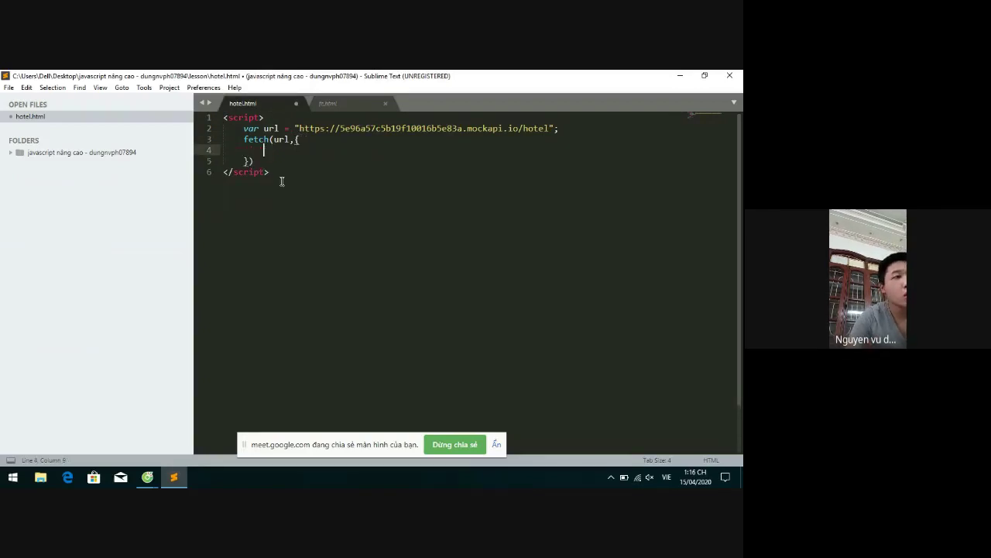
- Switch to the browser and find example 5 in the slide 6.pptx presentation, showing a GET request with fetch()
mouse_move(147, 477)
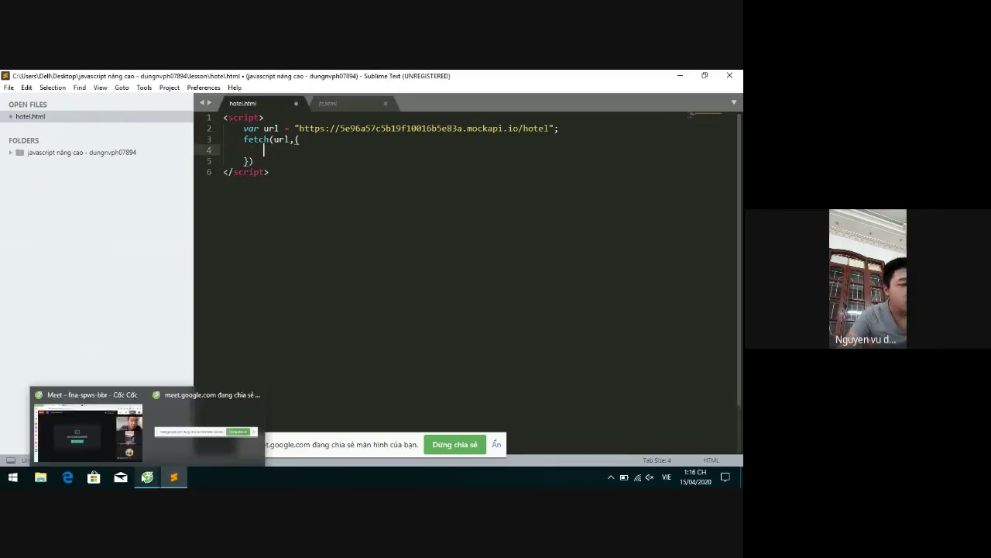
left_click(132, 460)
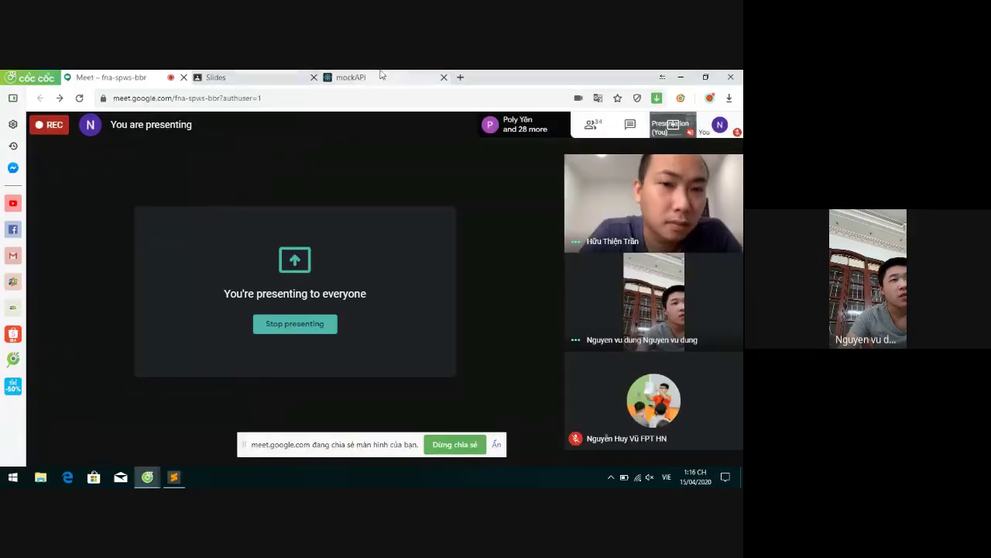
left_click(343, 76)
left_click(255, 77)
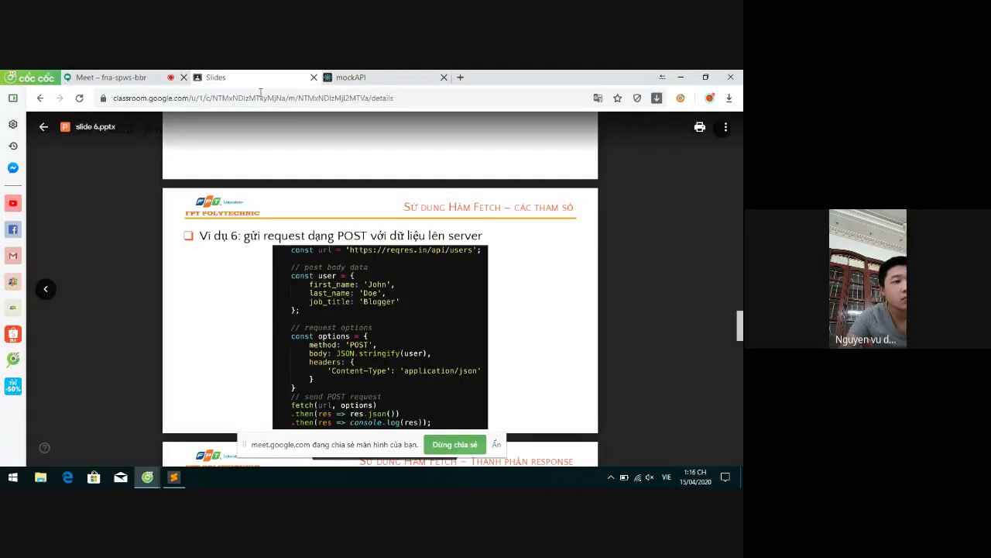
scroll(349, 300, "down", 3)
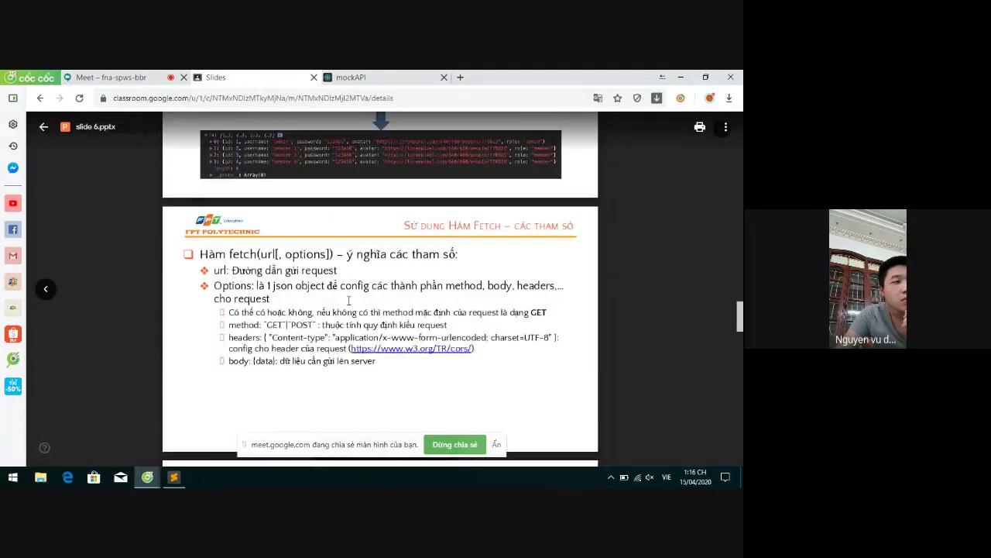
scroll(348, 300, "up", 2)
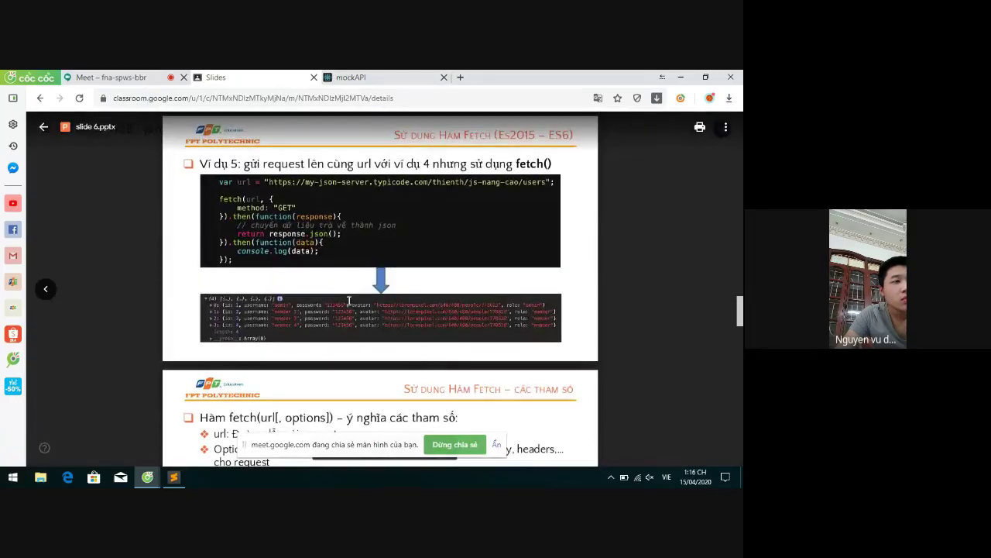